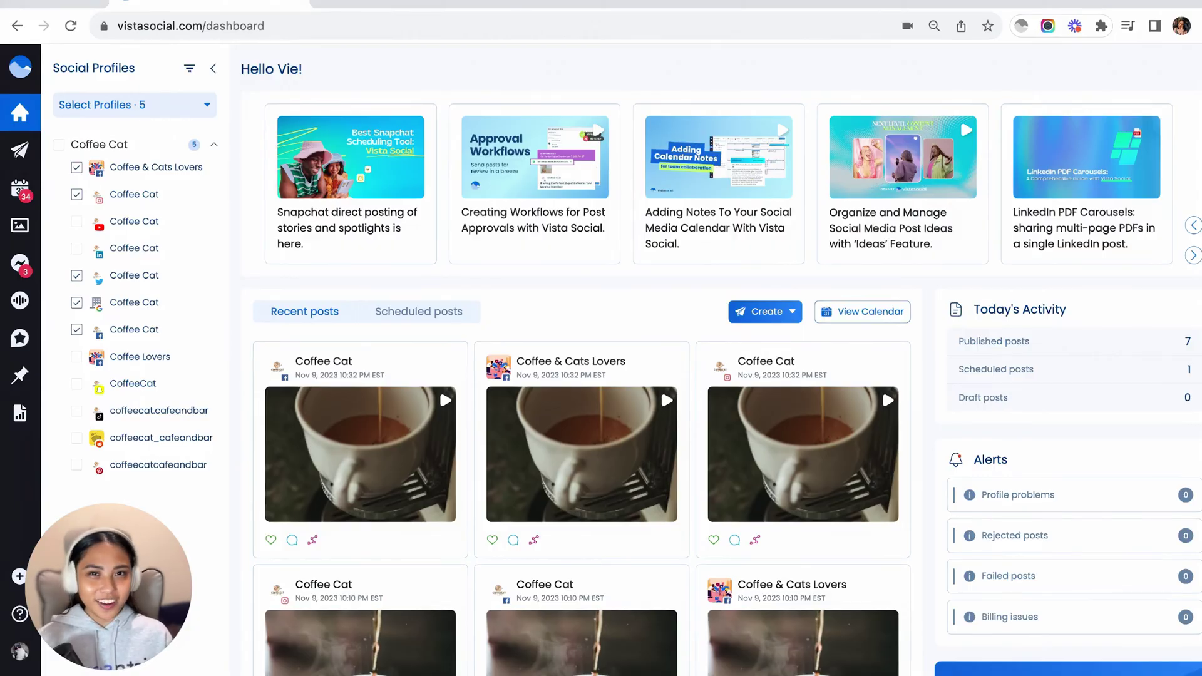
Go to the Ideas page and start a new idea with the AI idea generator
mouse_move(62, 150)
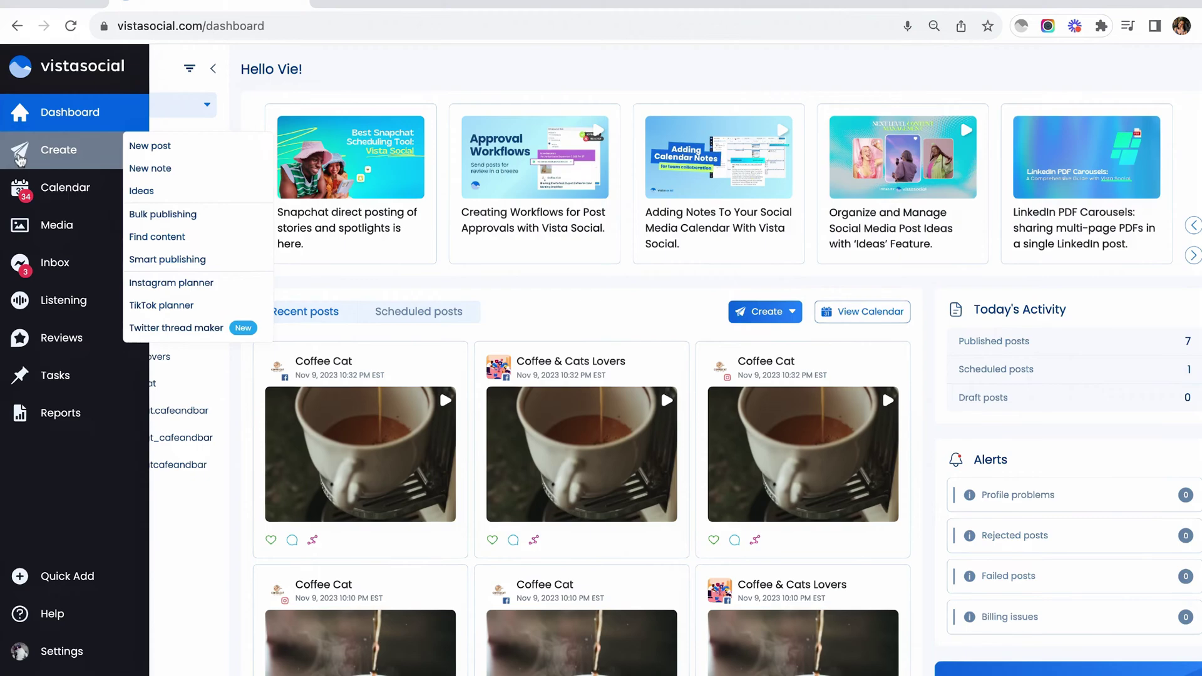
left_click(155, 191)
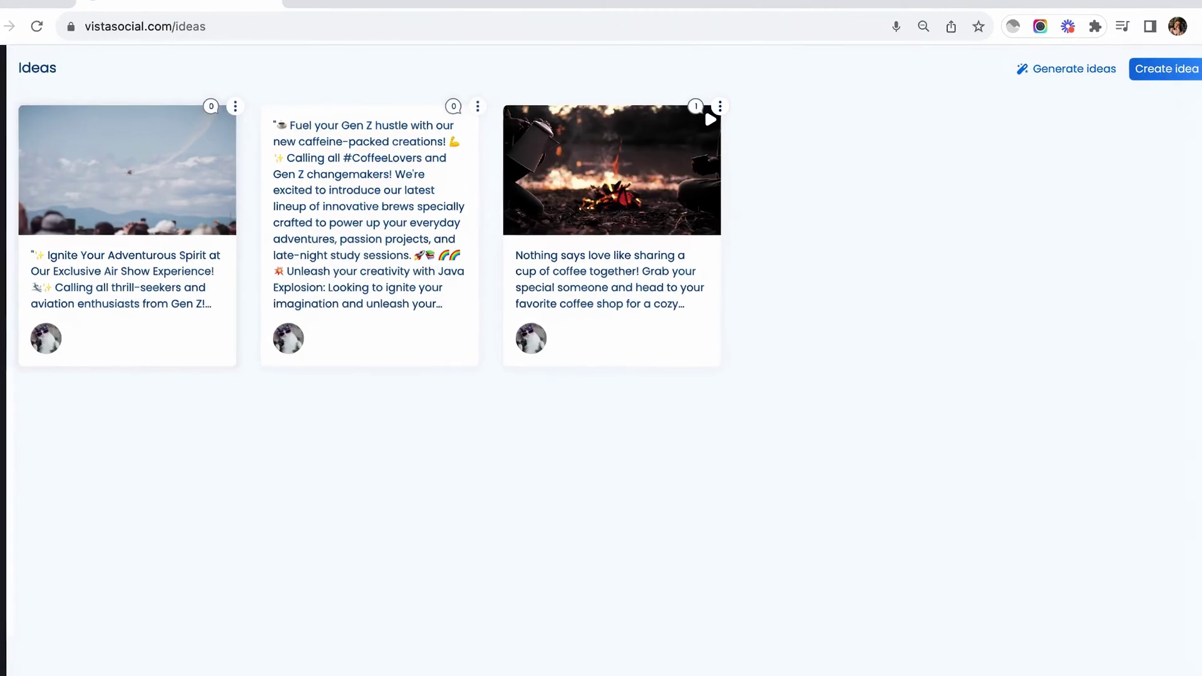
left_click(1151, 74)
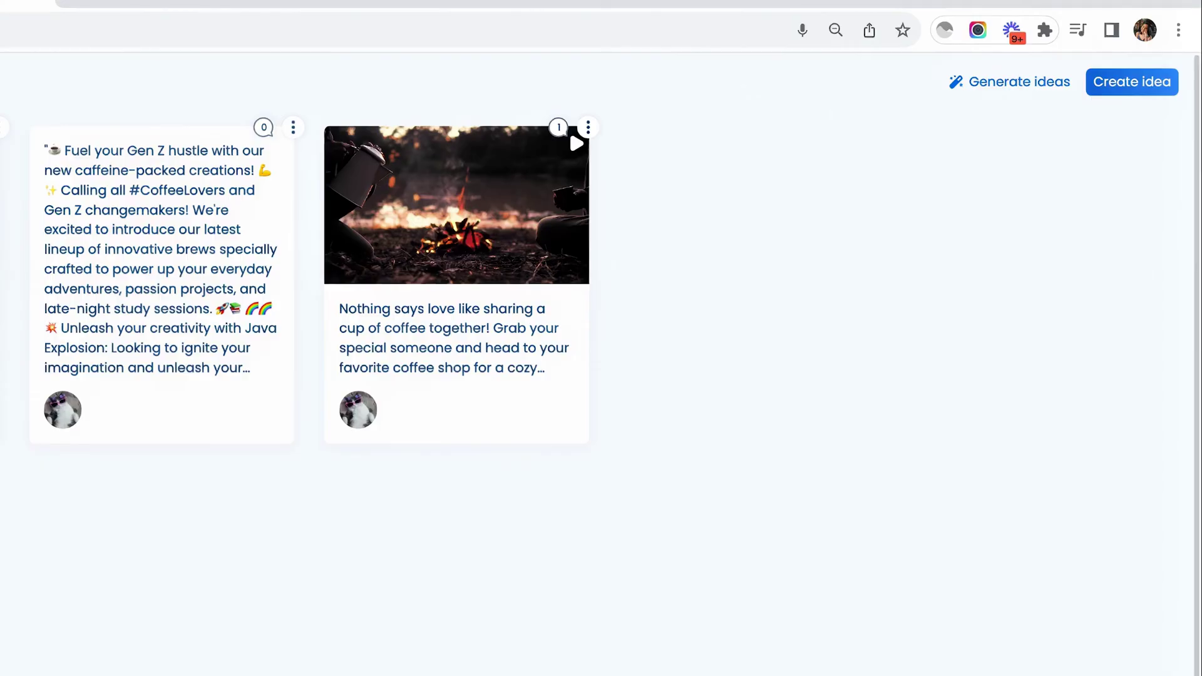
left_click(1009, 81)
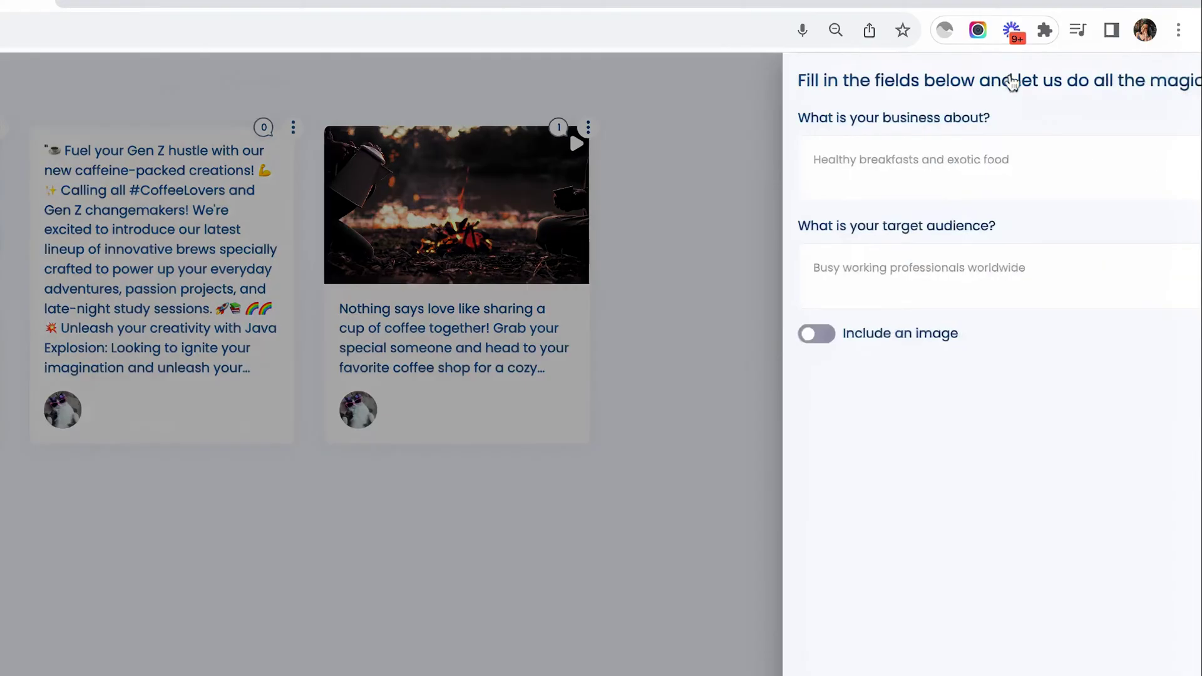
Generate an idea for business 'coffee' and audience 'millenials', including an image with keywords 'people, coffee'
left_click(831, 183)
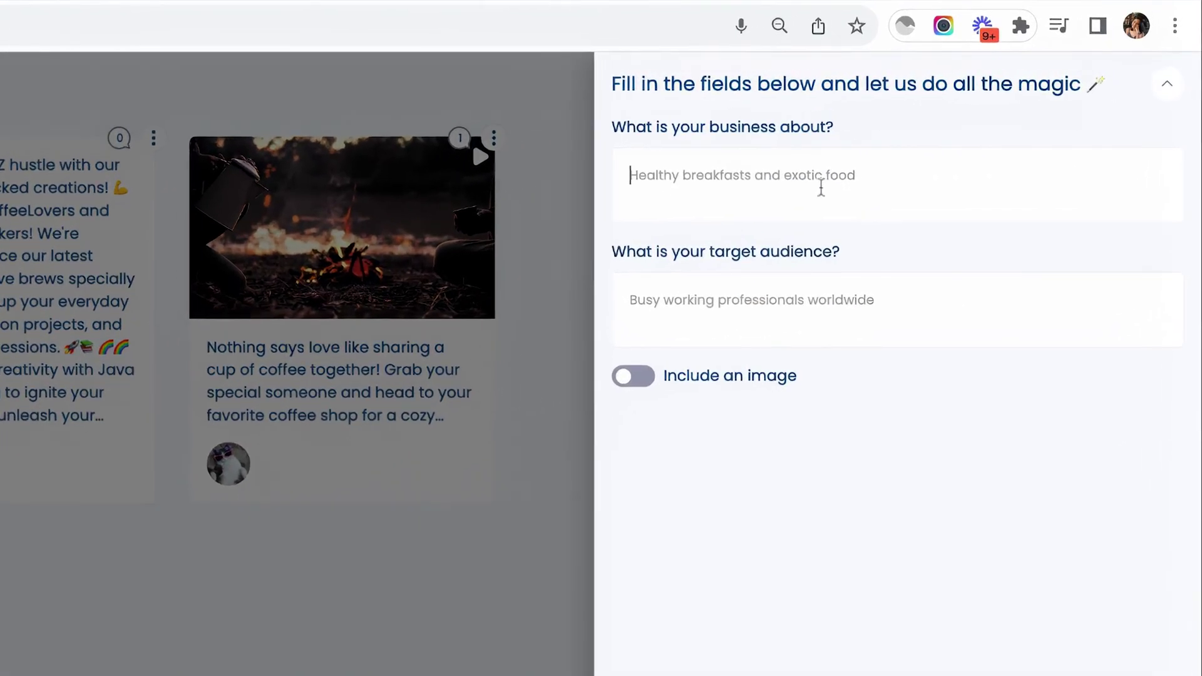
type("coffee")
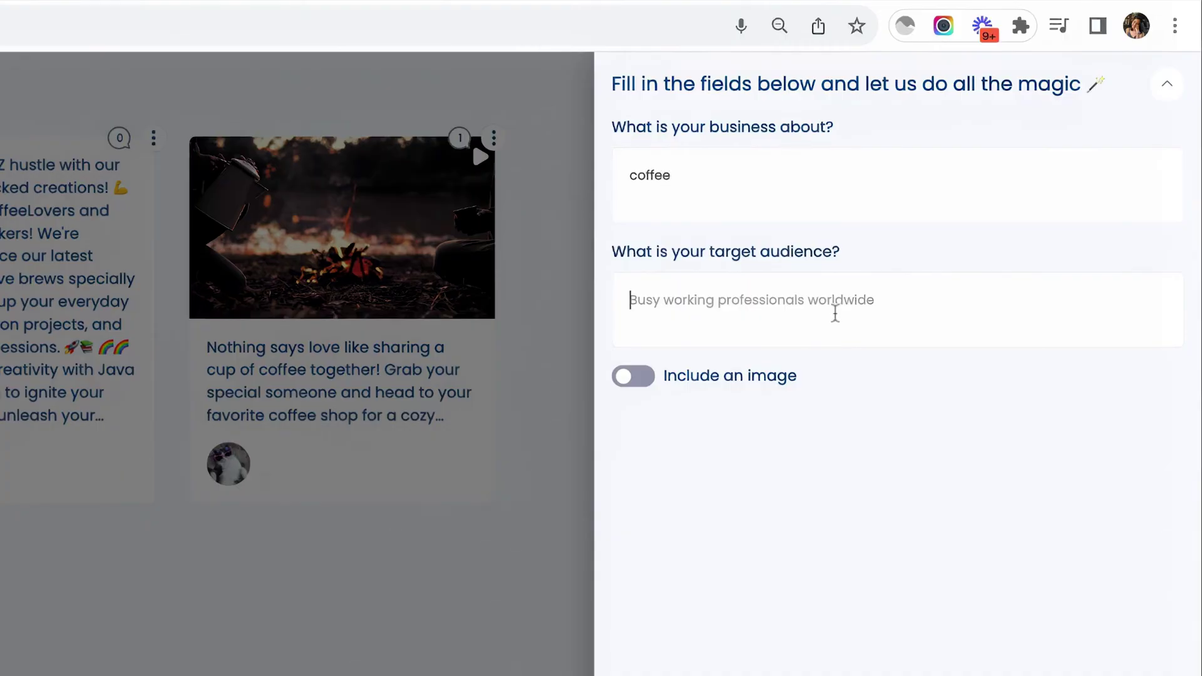
left_click(835, 313)
type("millenials")
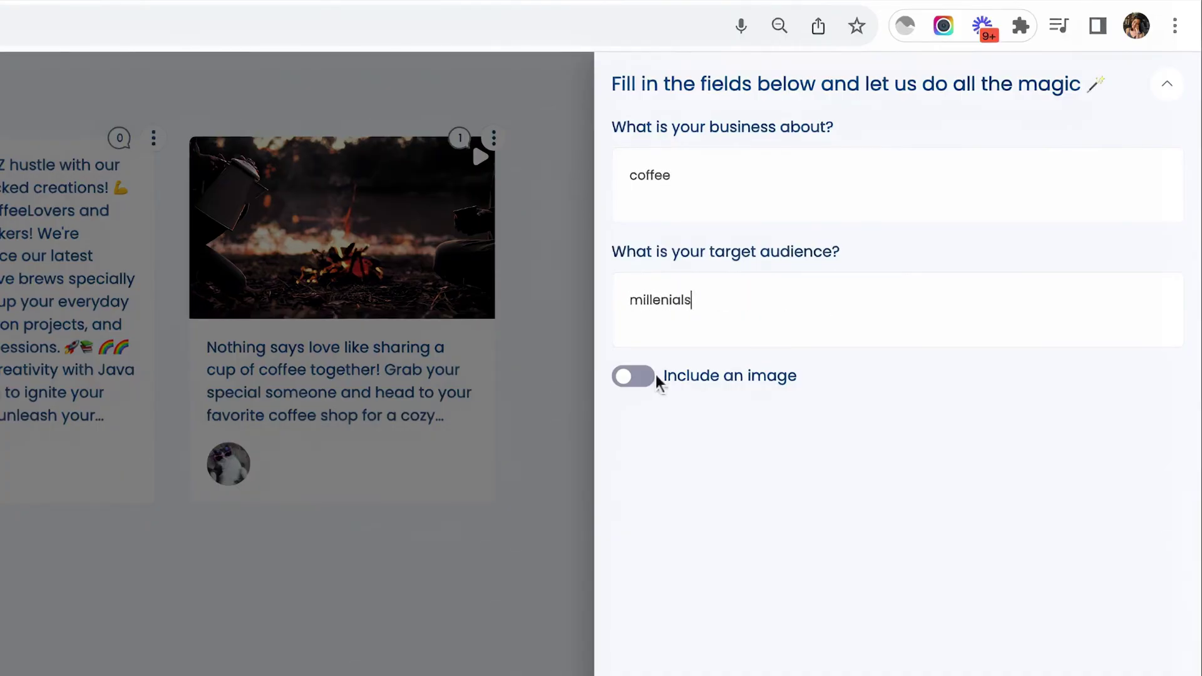
left_click(636, 379)
left_click(720, 460)
type("people, coffee")
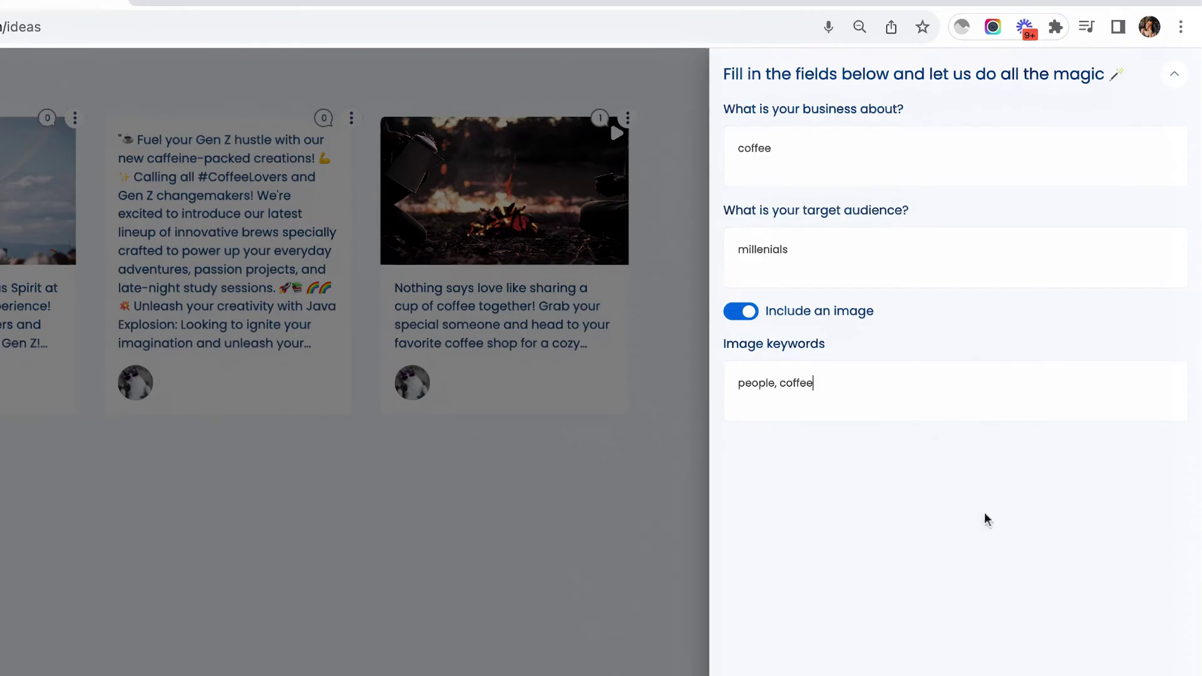
left_click(1017, 655)
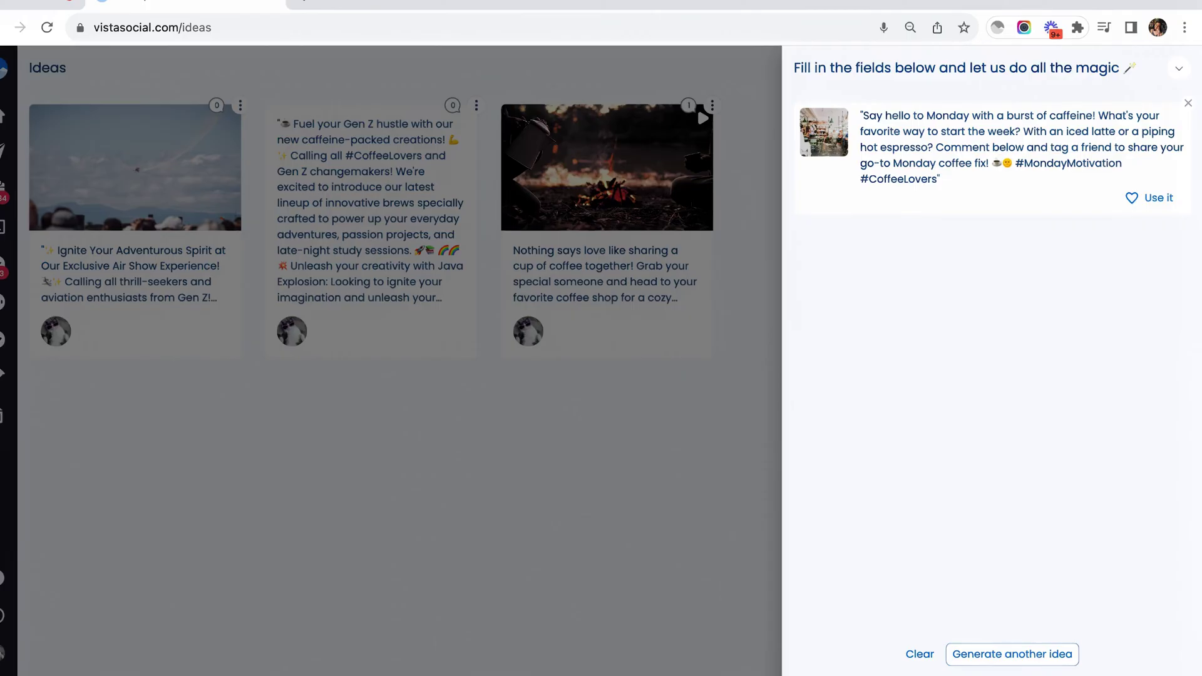
Switch to the Latte Art Throwdown idea, add #coffee and more coffee images, and save it
left_click(1060, 653)
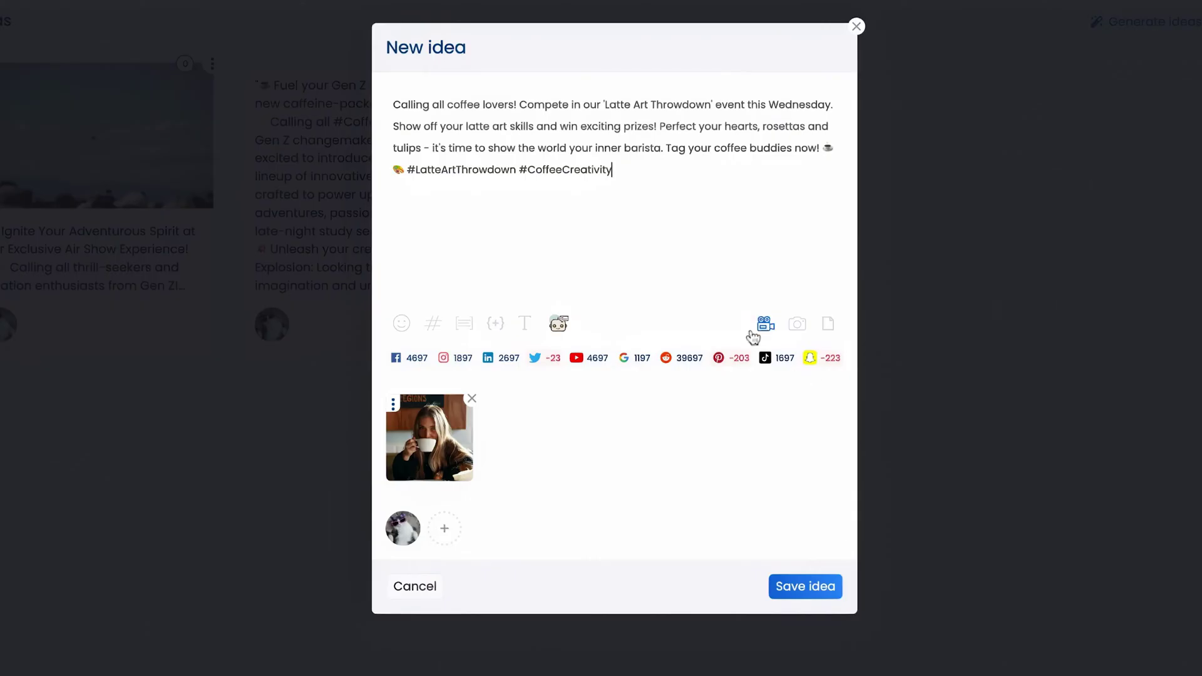
left_click(433, 324)
left_click(688, 215)
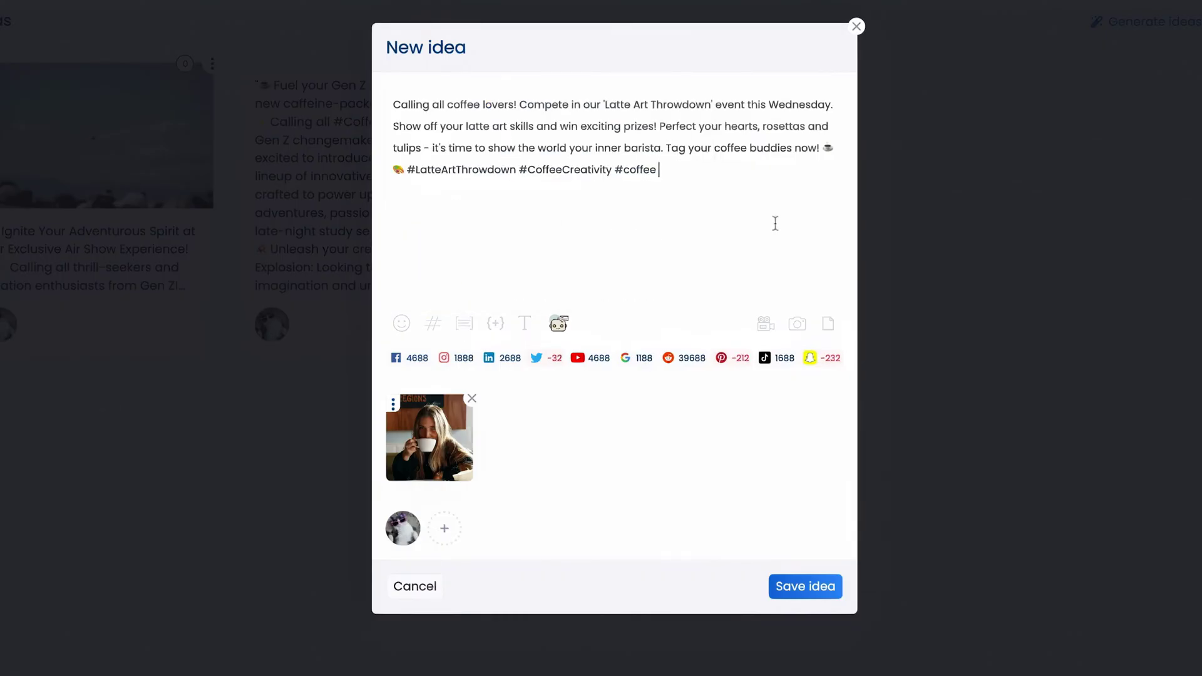
left_click(798, 326)
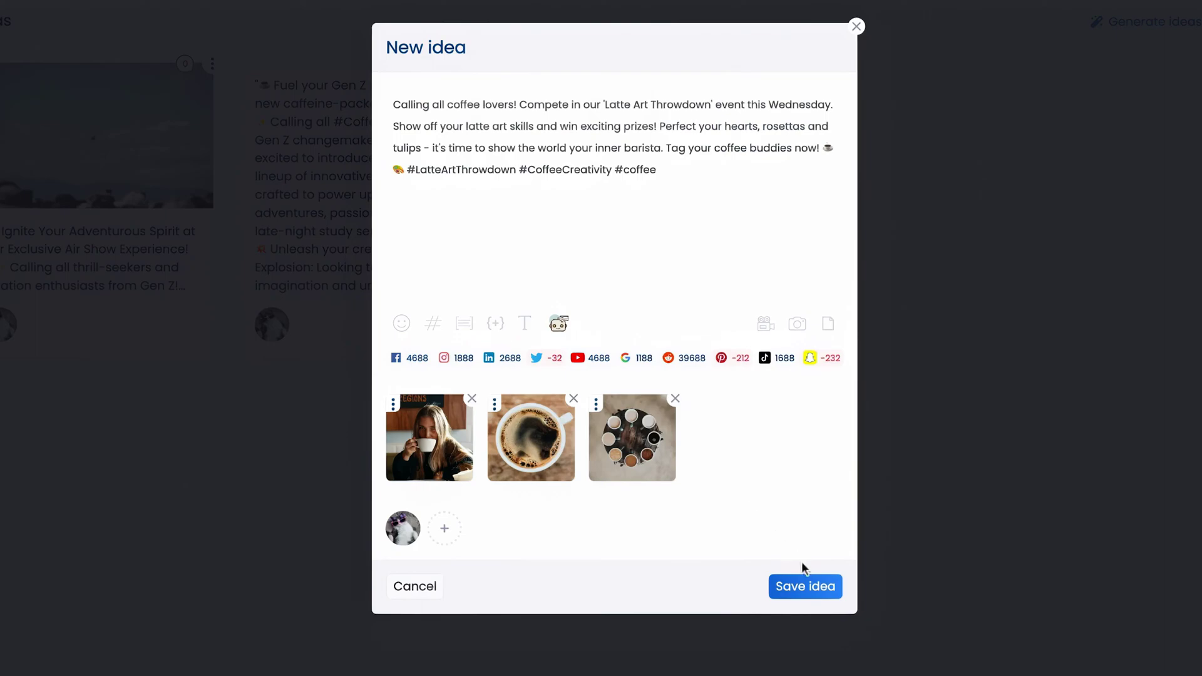
left_click(809, 587)
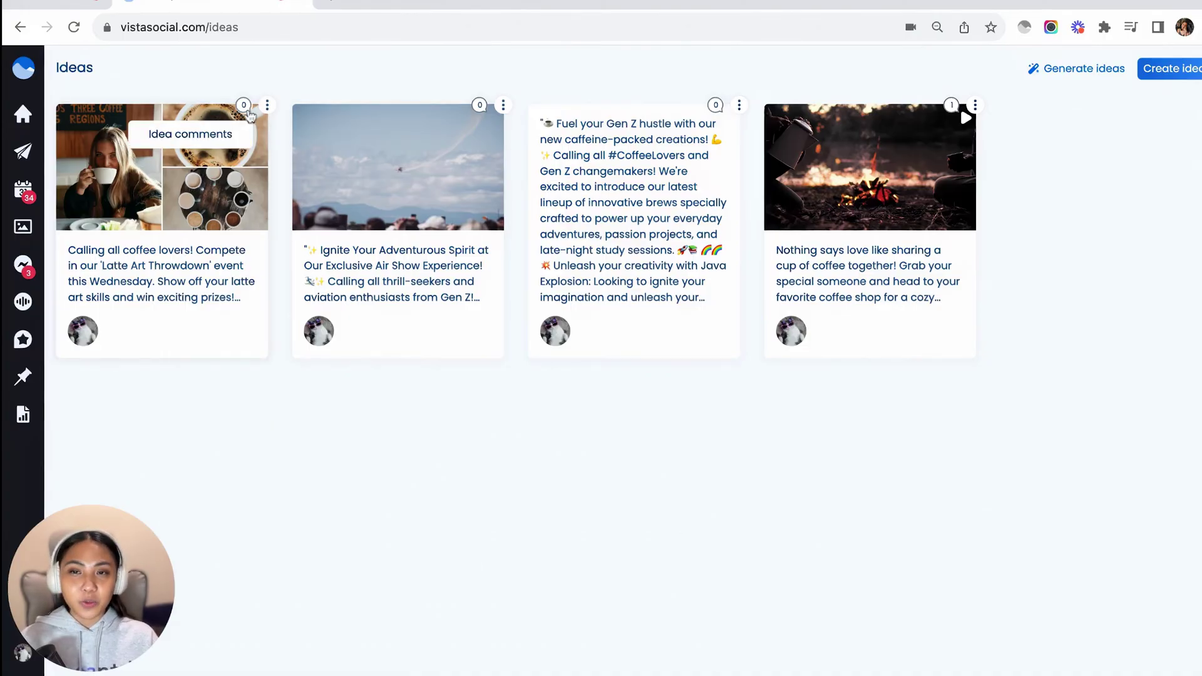
Post a comment on the Latte Art idea mentioning a teammate and asking for their thoughts
left_click(244, 106)
left_click(752, 510)
type("@mari")
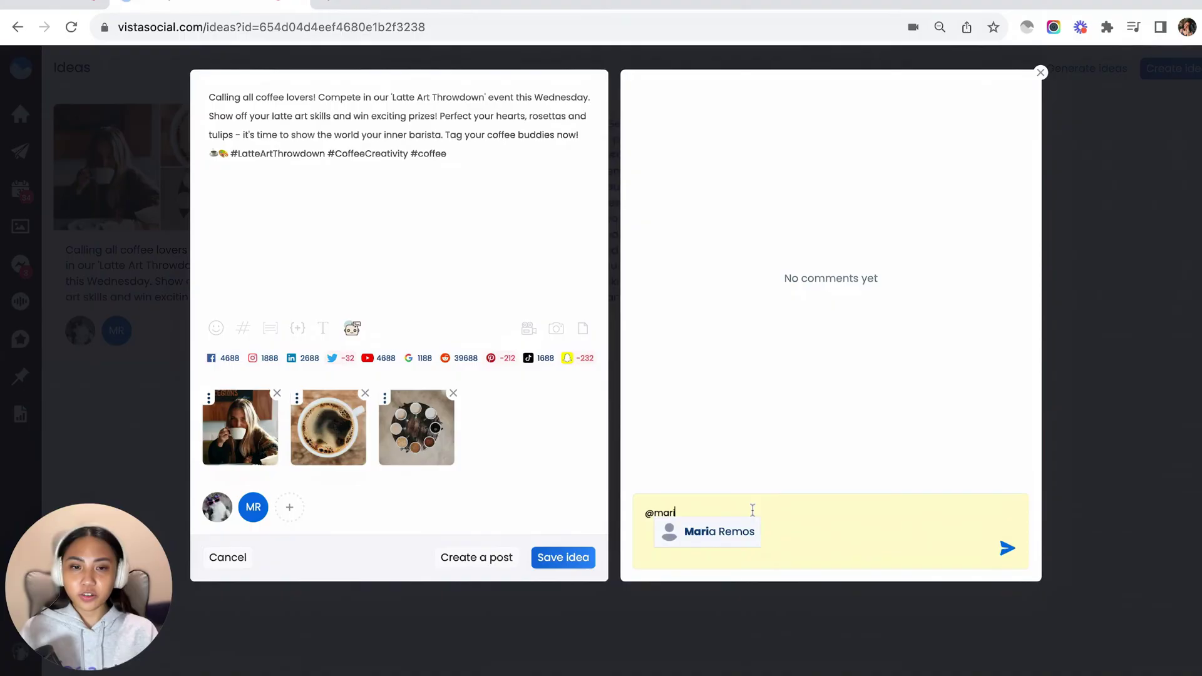
type("a")
left_click(726, 538)
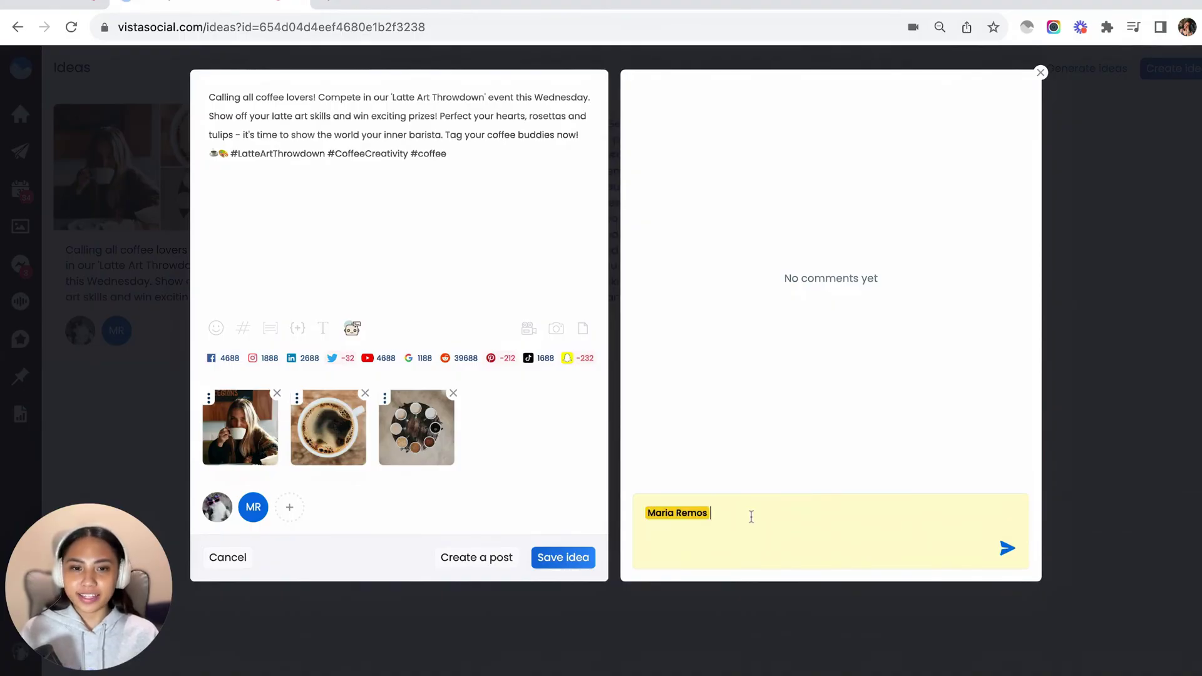
type("thoughts?")
left_click(1008, 554)
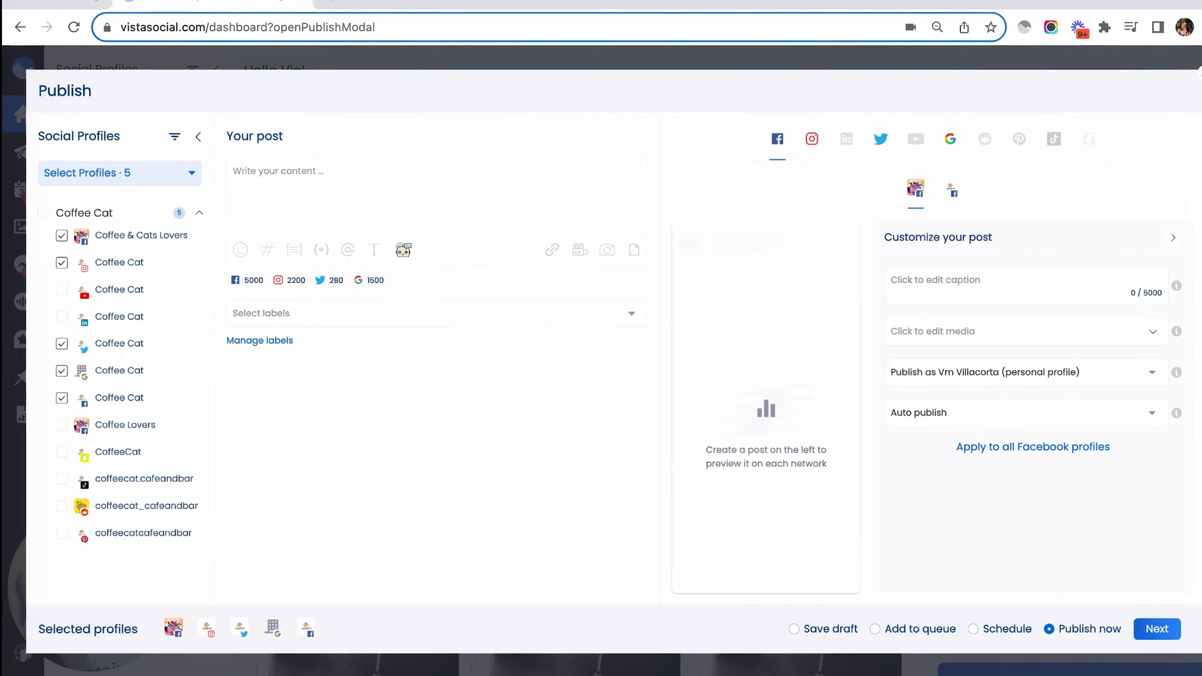
Fill the post with the AI caption about freshly brewed coffee's aroma and choose Schedule
left_click(404, 254)
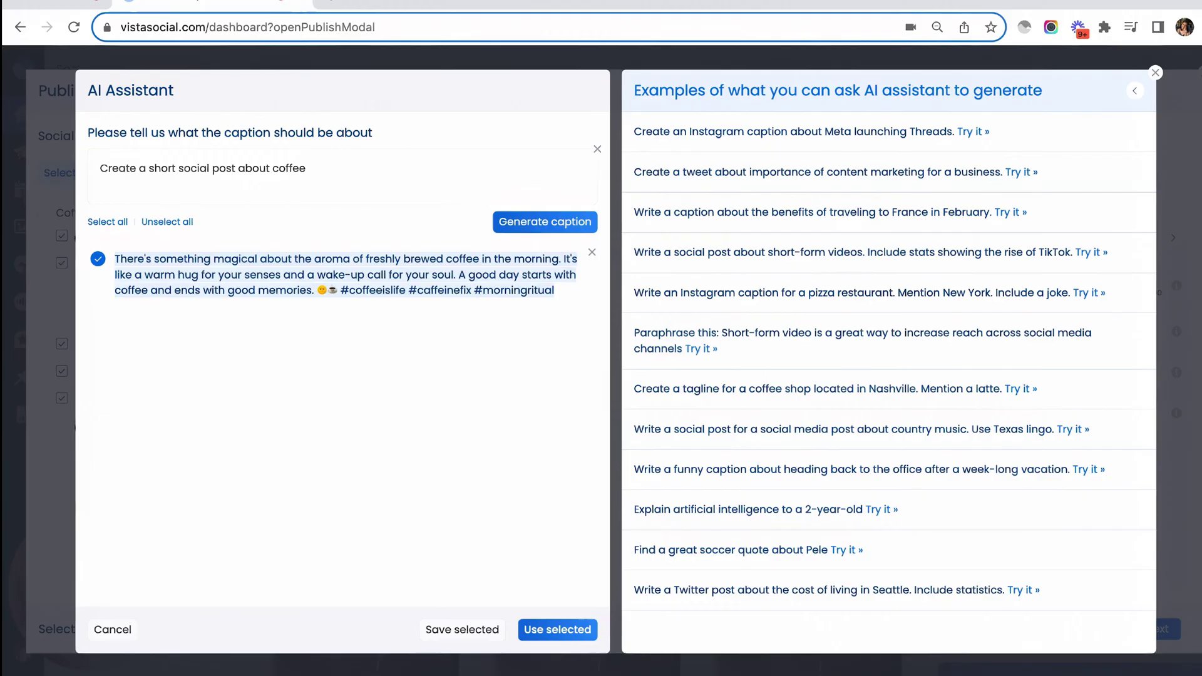
left_click(556, 224)
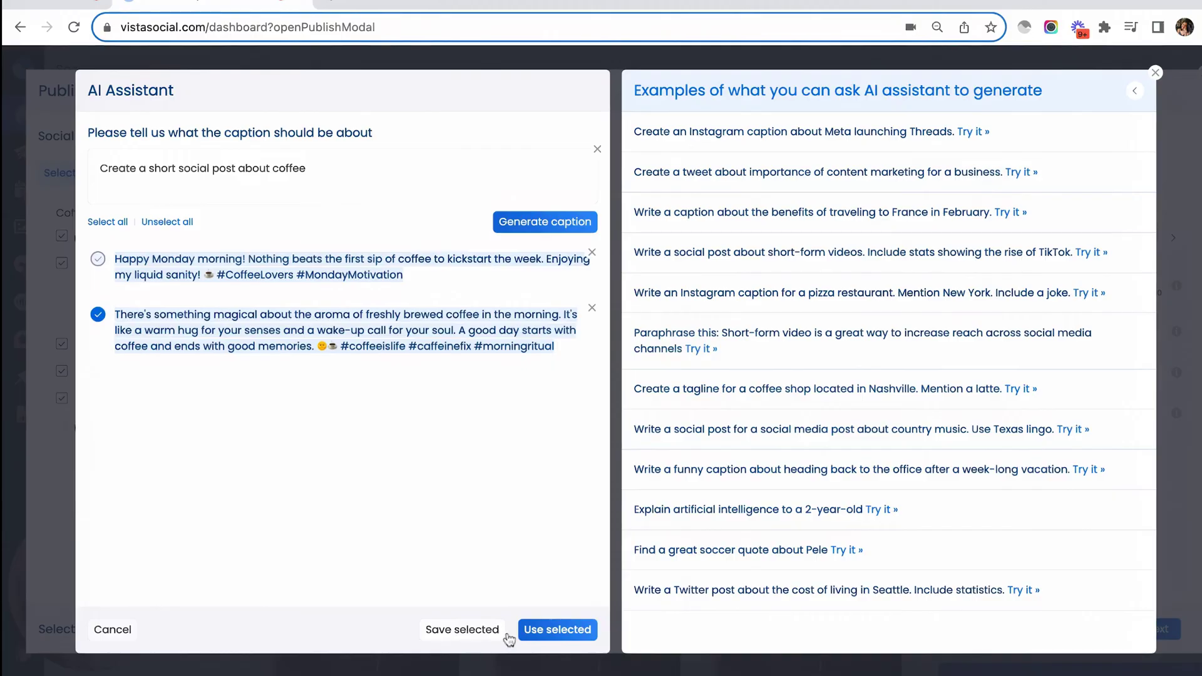
left_click(583, 633)
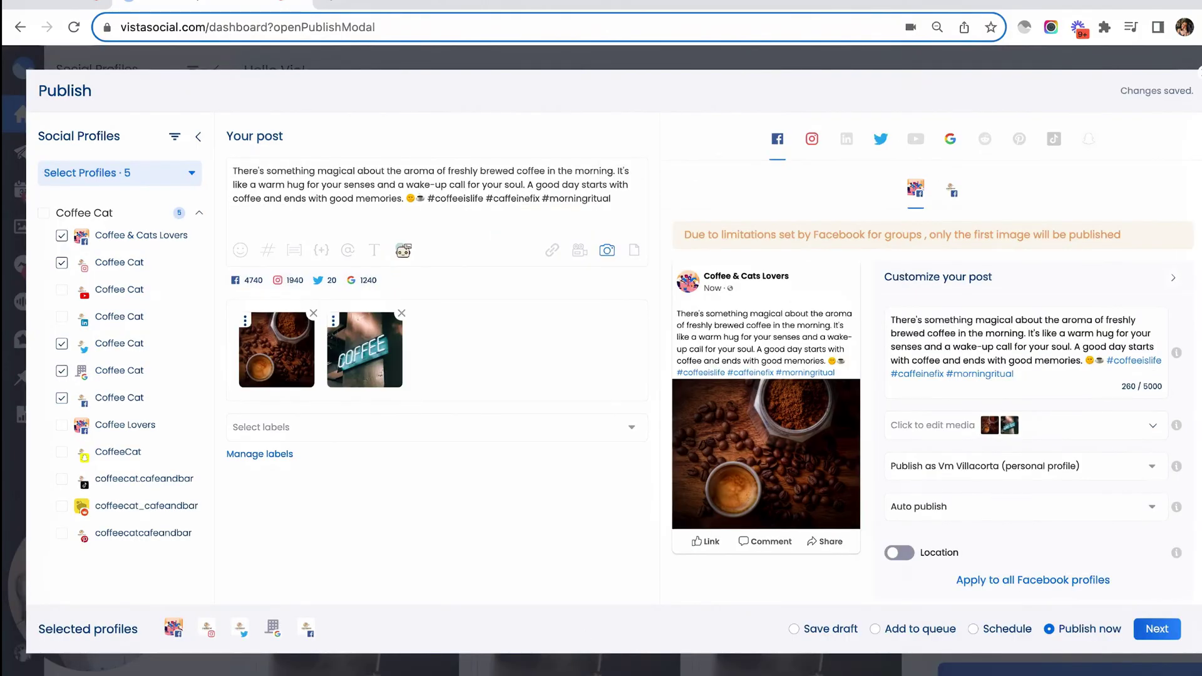
left_click(1022, 631)
Save the scheduled post, then start a Canva design in the Instagram Post category
left_click(1152, 631)
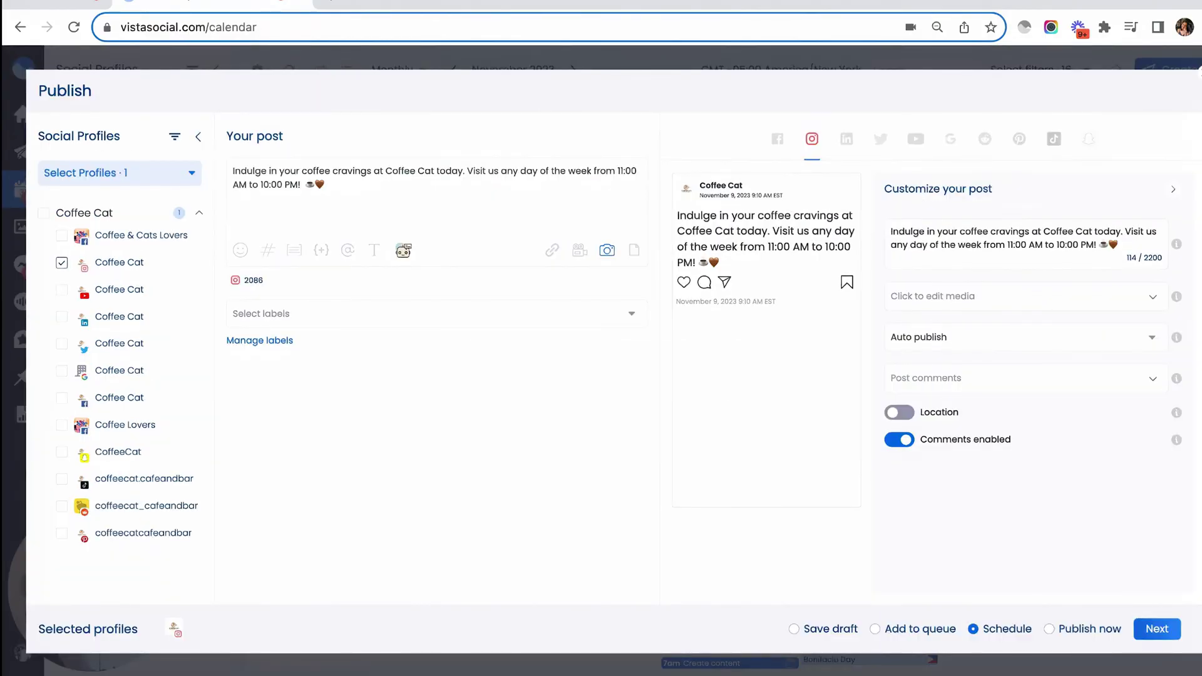
left_click(607, 250)
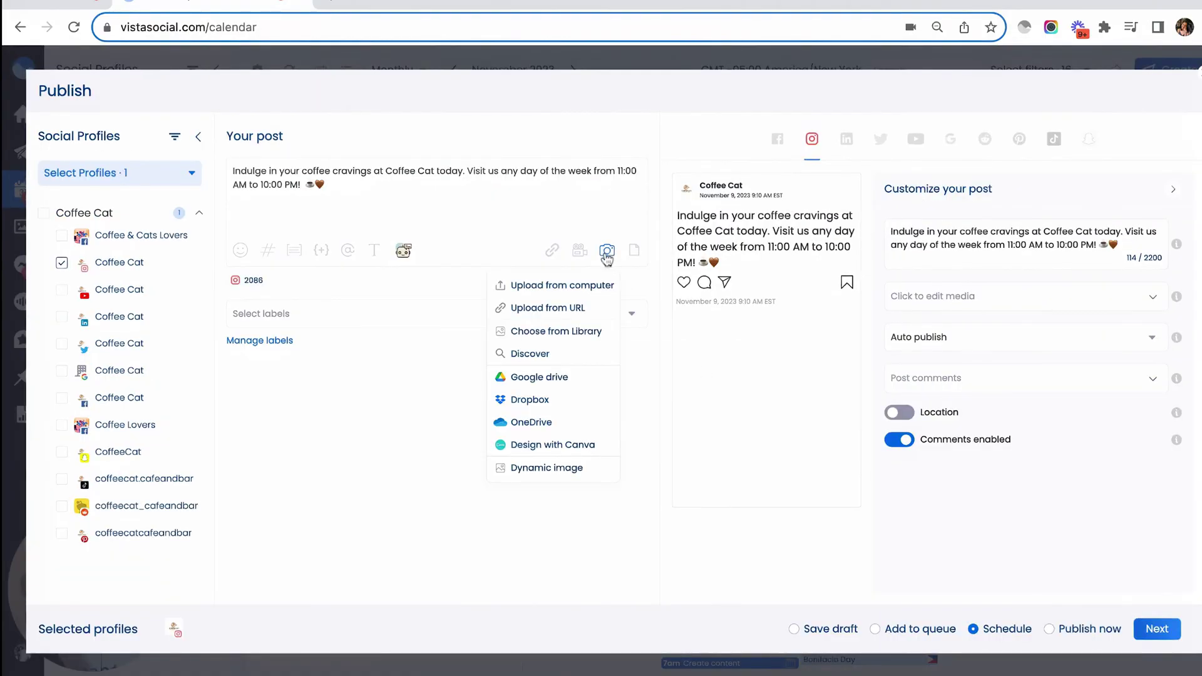
left_click(576, 445)
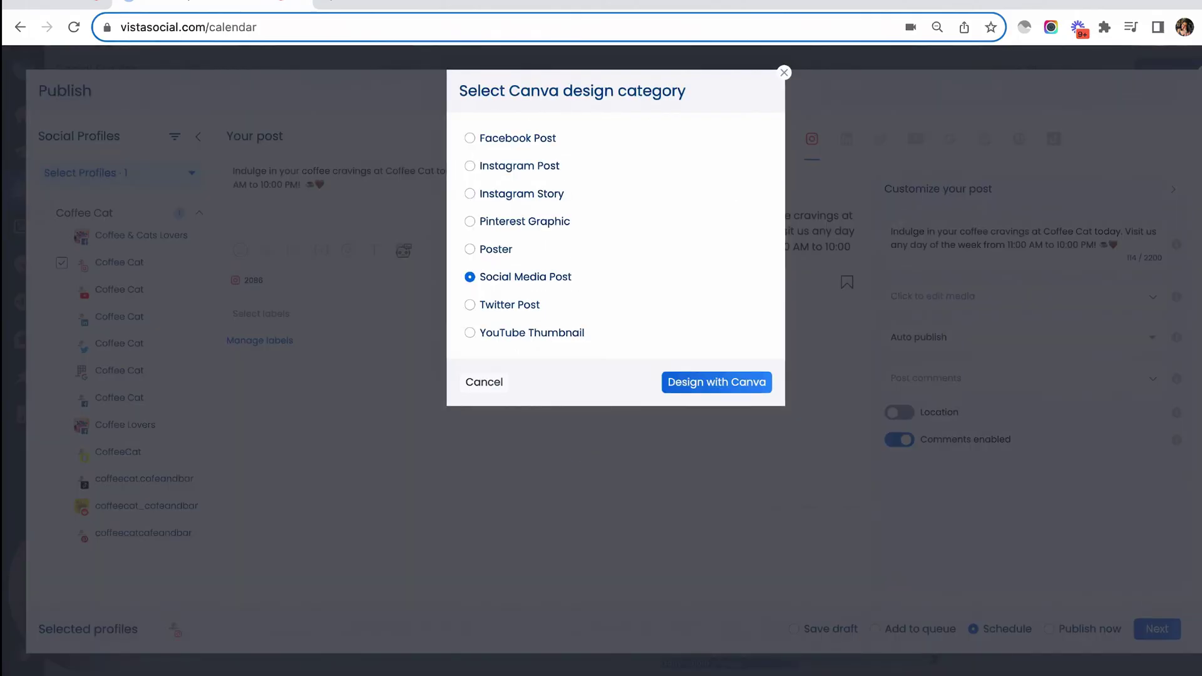
left_click(537, 167)
Open the Canva editor and launch the Magic Media app from Apps
left_click(721, 382)
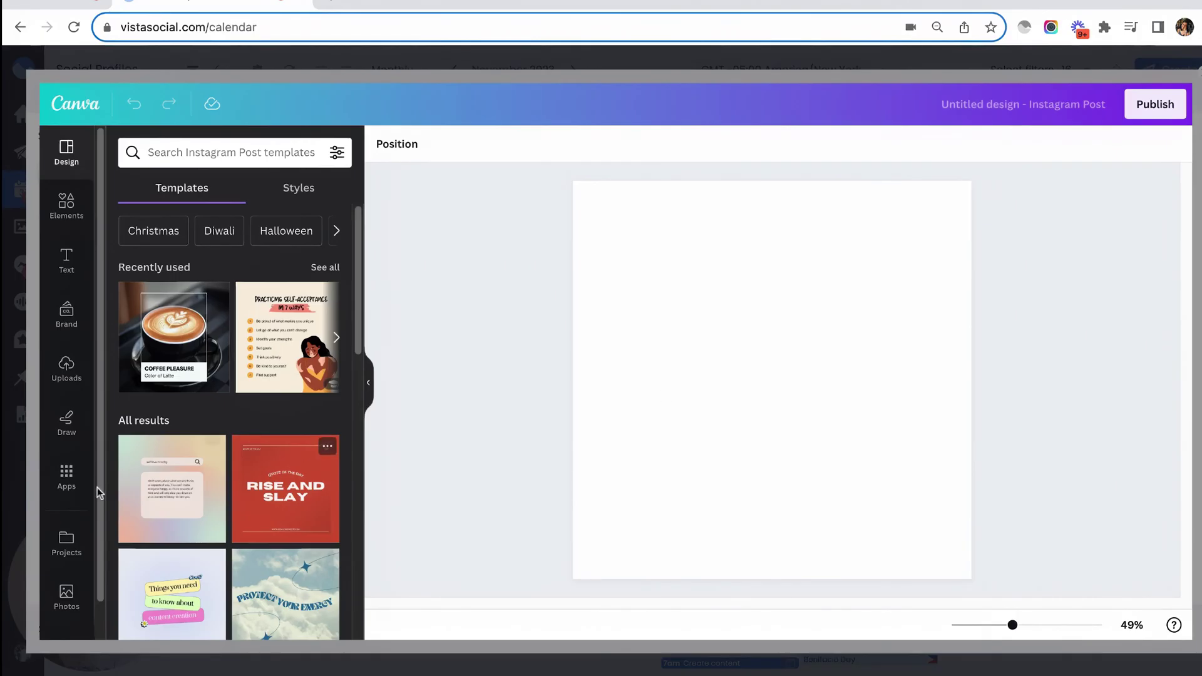
left_click(66, 475)
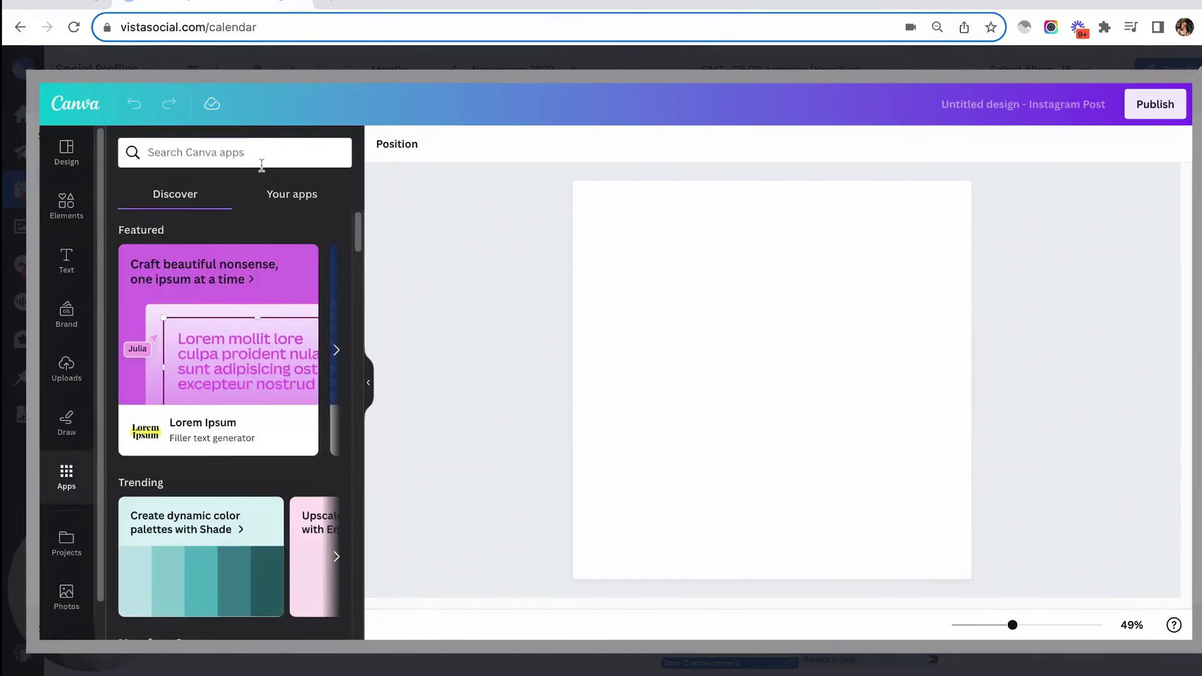
scroll(247, 266, "down", 5)
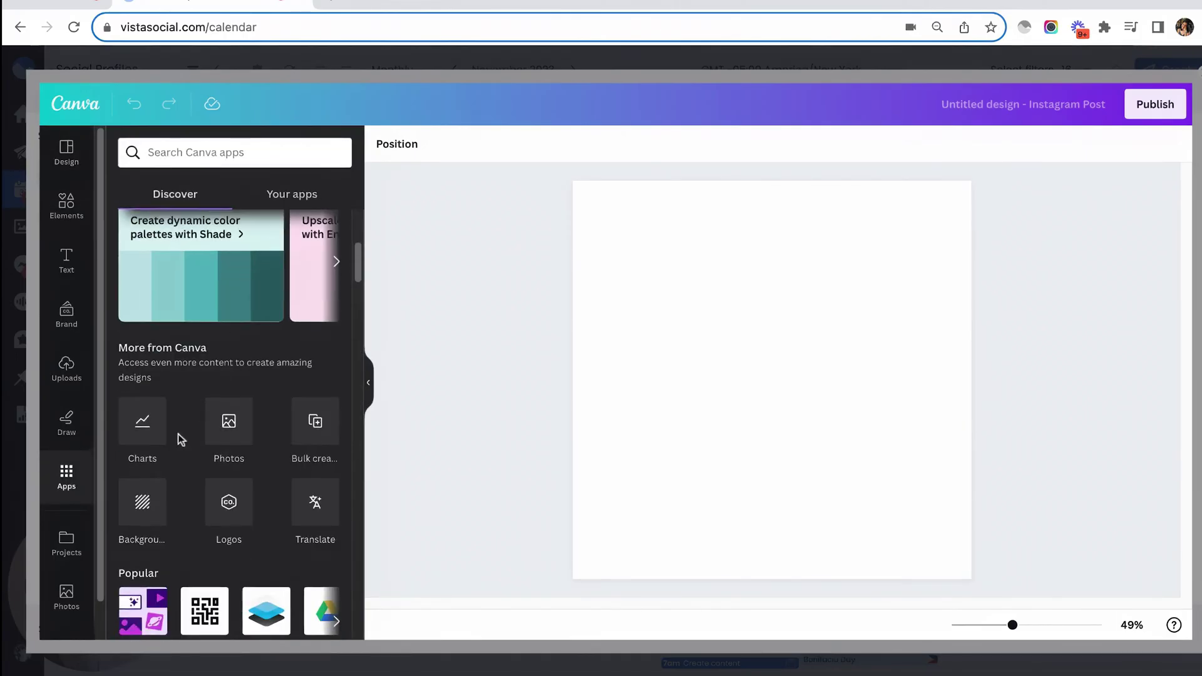
scroll(169, 448, "down", 2)
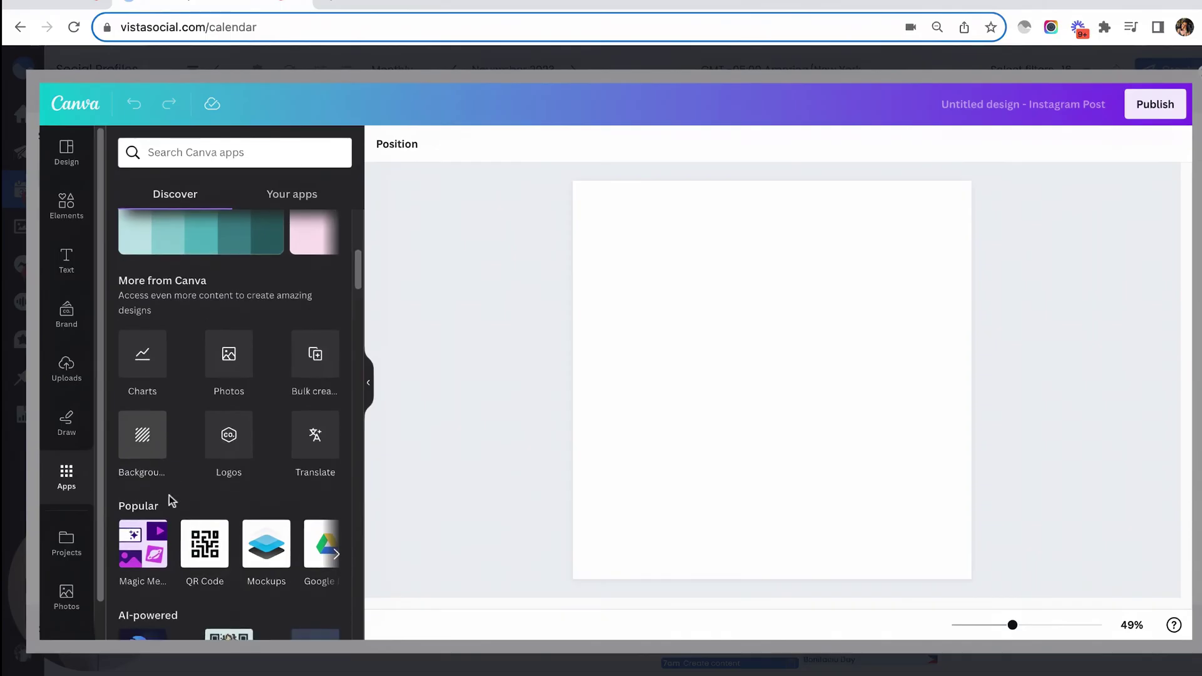
left_click(153, 533)
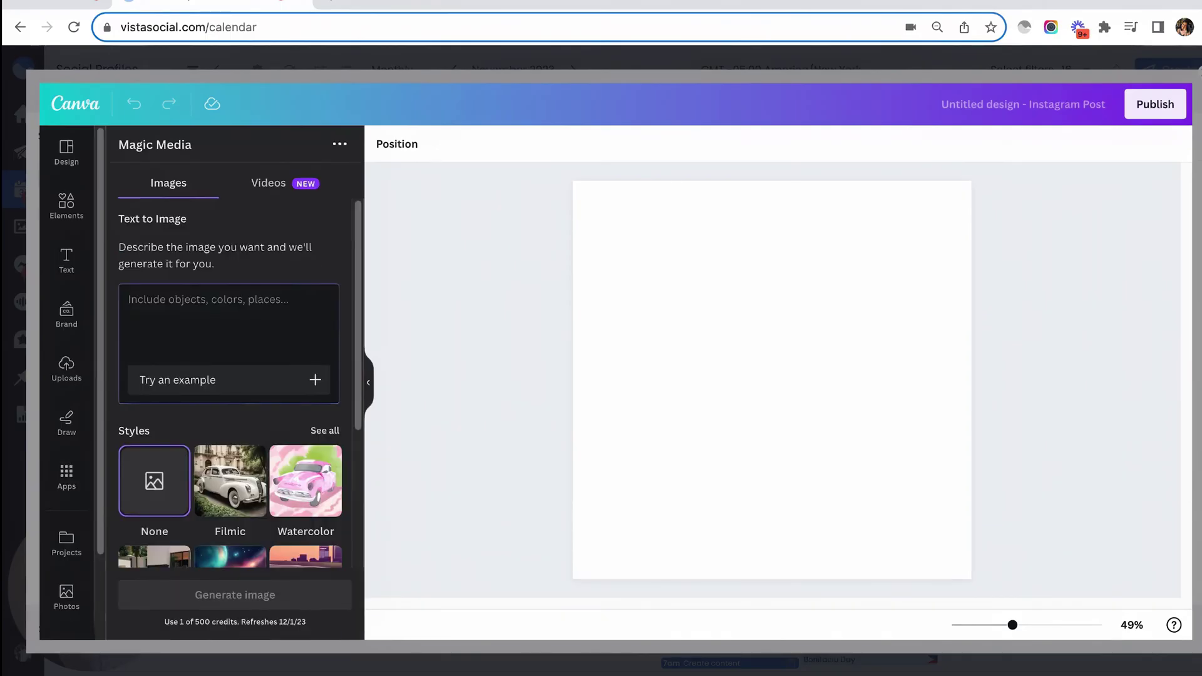
Generate coffee field and bean images from the pasted prompt, add them, and publish the design
type("Sunflowers in the fields")
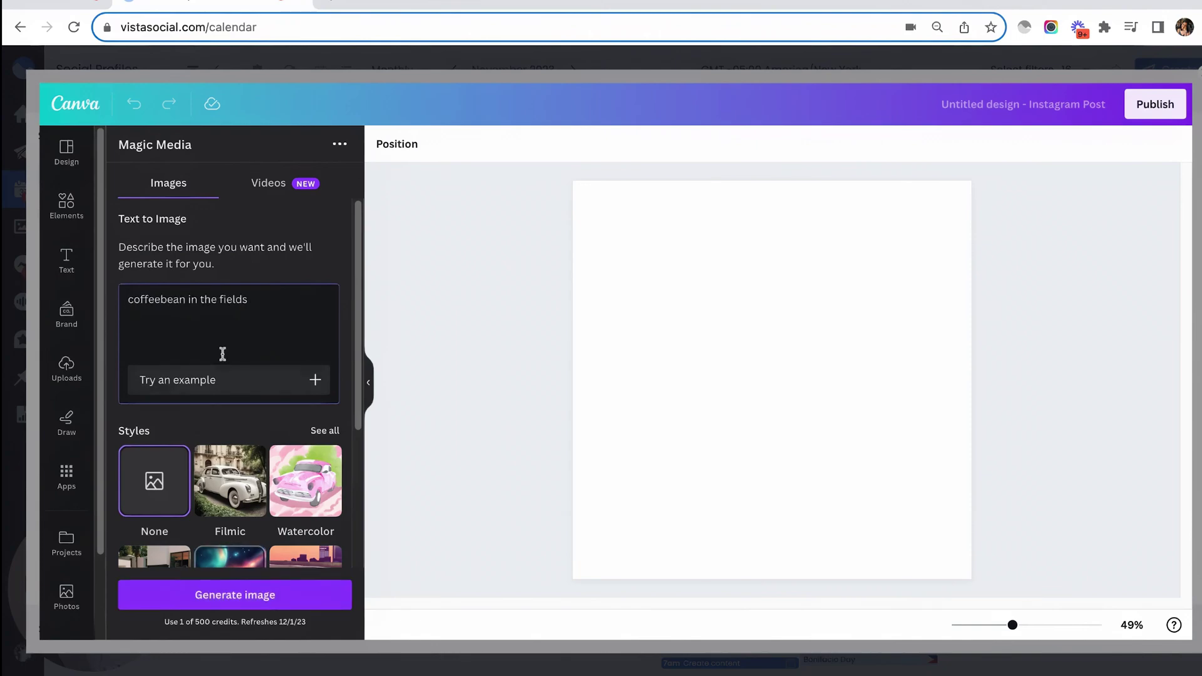
scroll(222, 421, "down", 3)
scroll(235, 428, "down", 1)
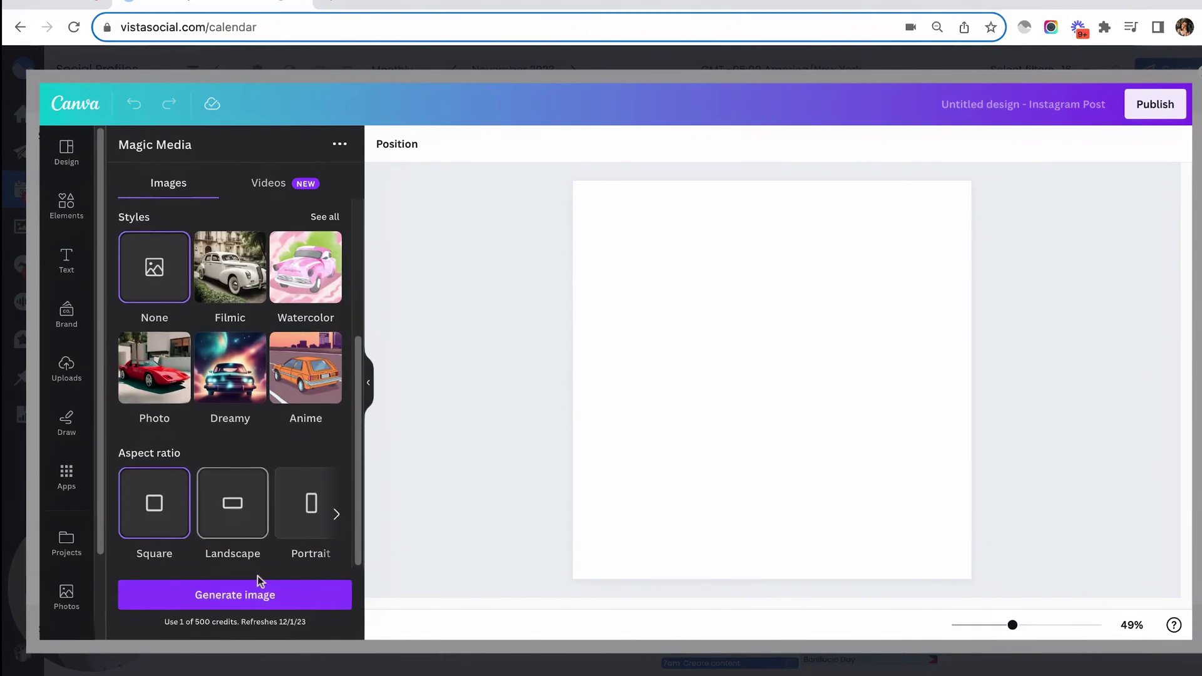
left_click(263, 597)
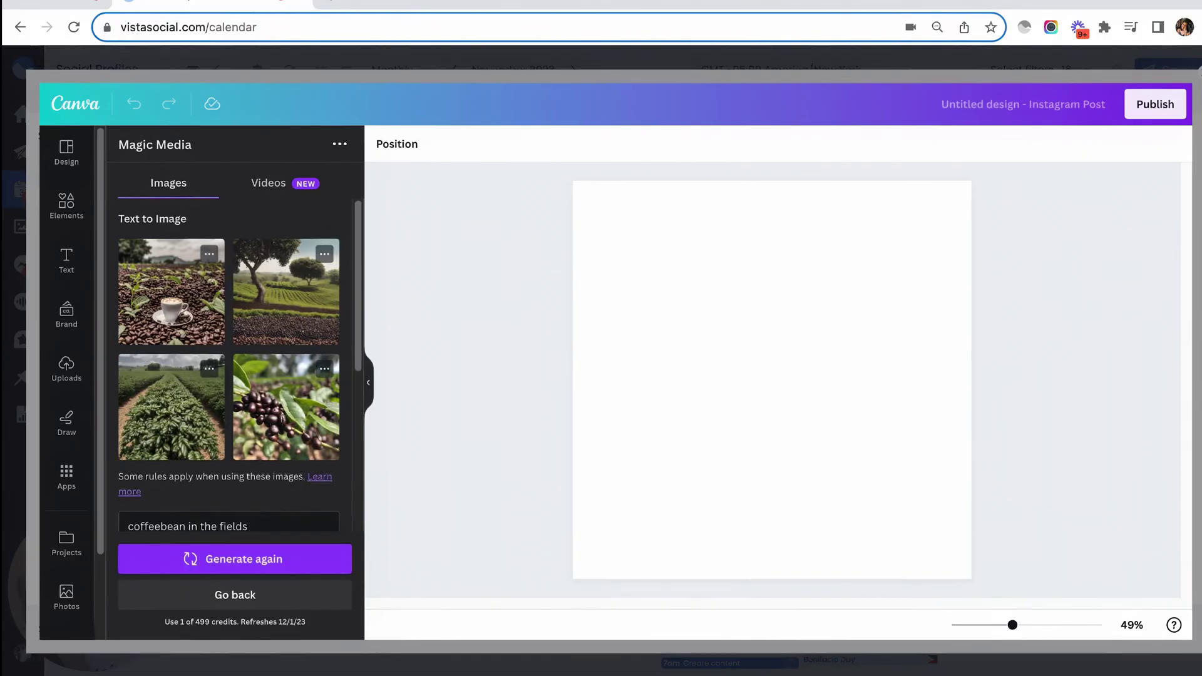
left_click(159, 338)
left_click(256, 559)
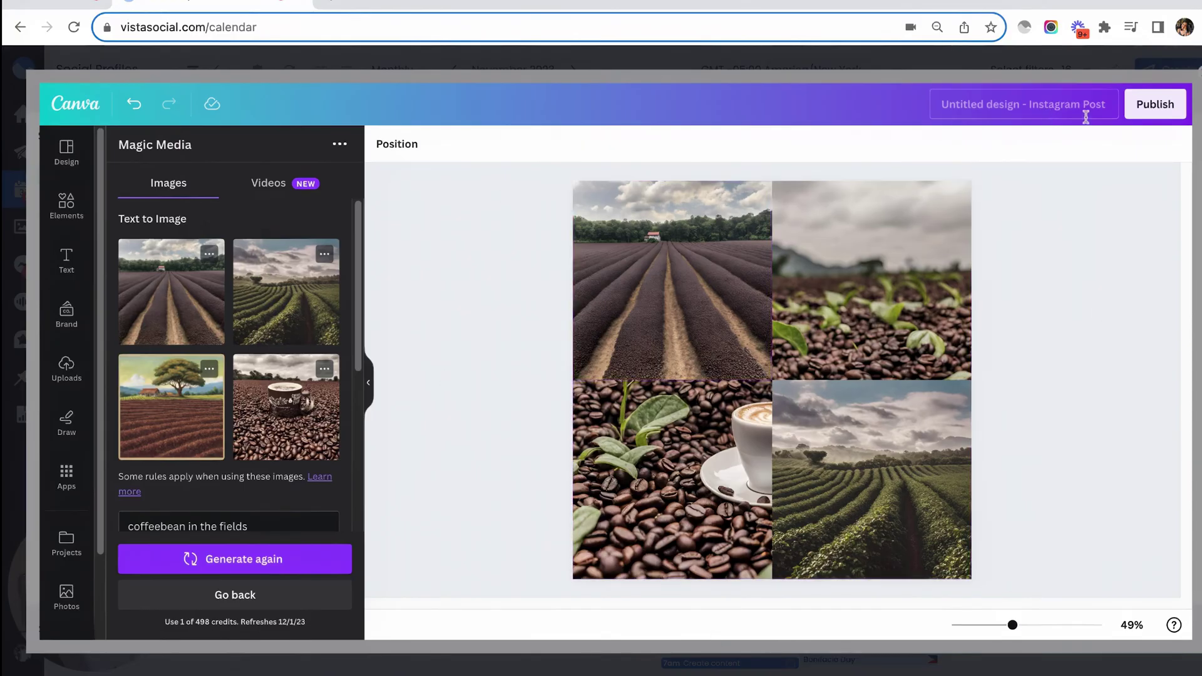
left_click(1141, 117)
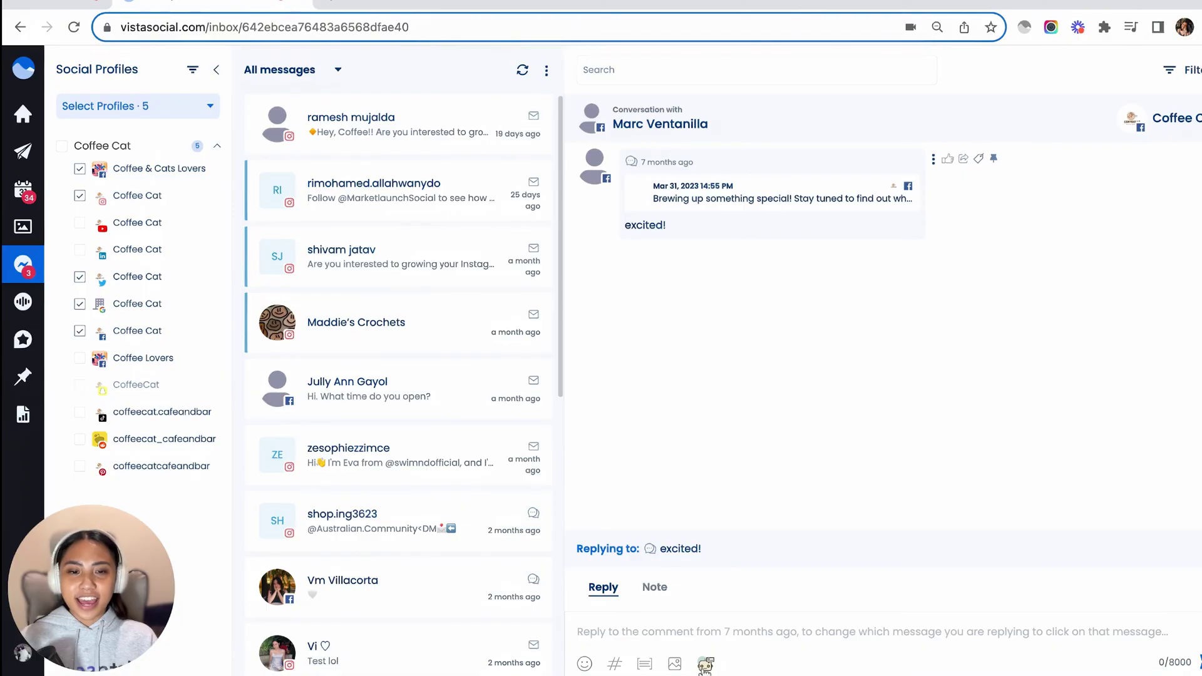
Send the AI-drafted reply 'That's wonderful! What's got you feeling so excited?' to the comment
left_click(705, 665)
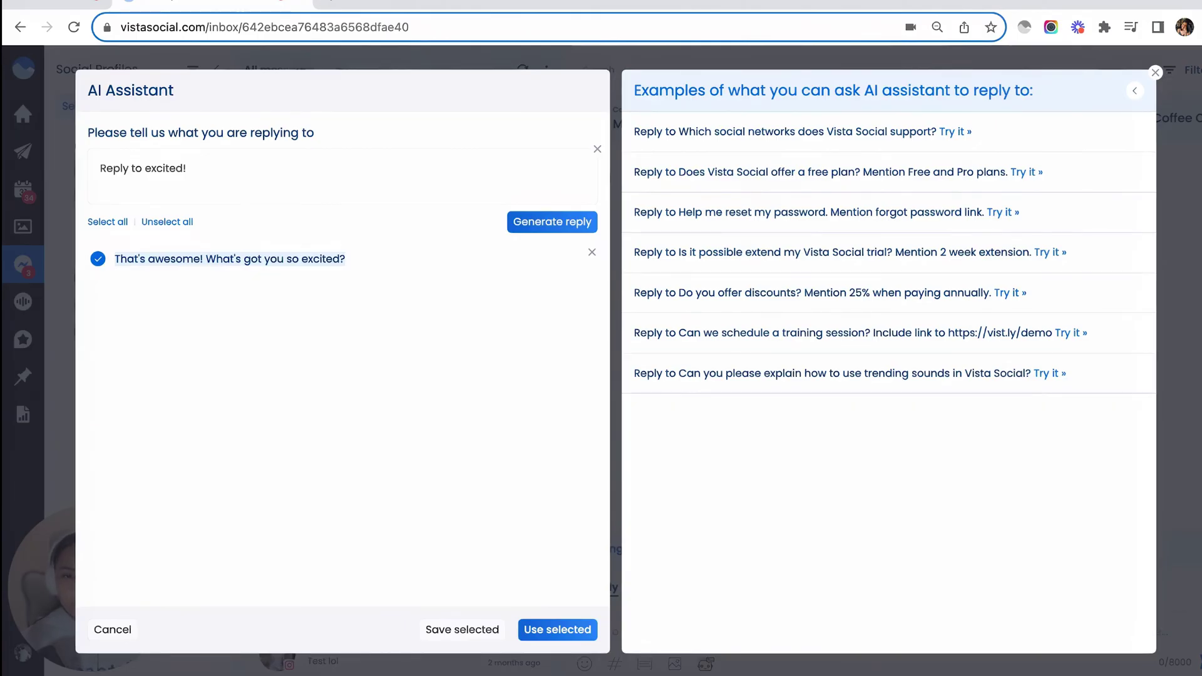
left_click(550, 224)
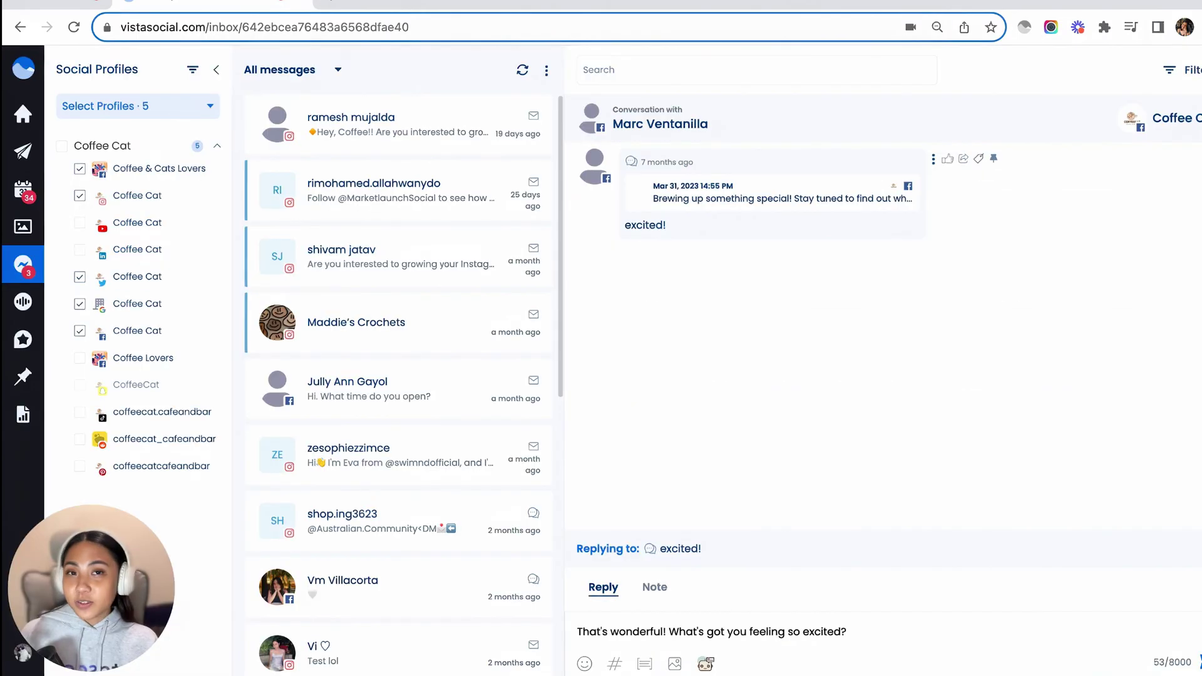
key("Return")
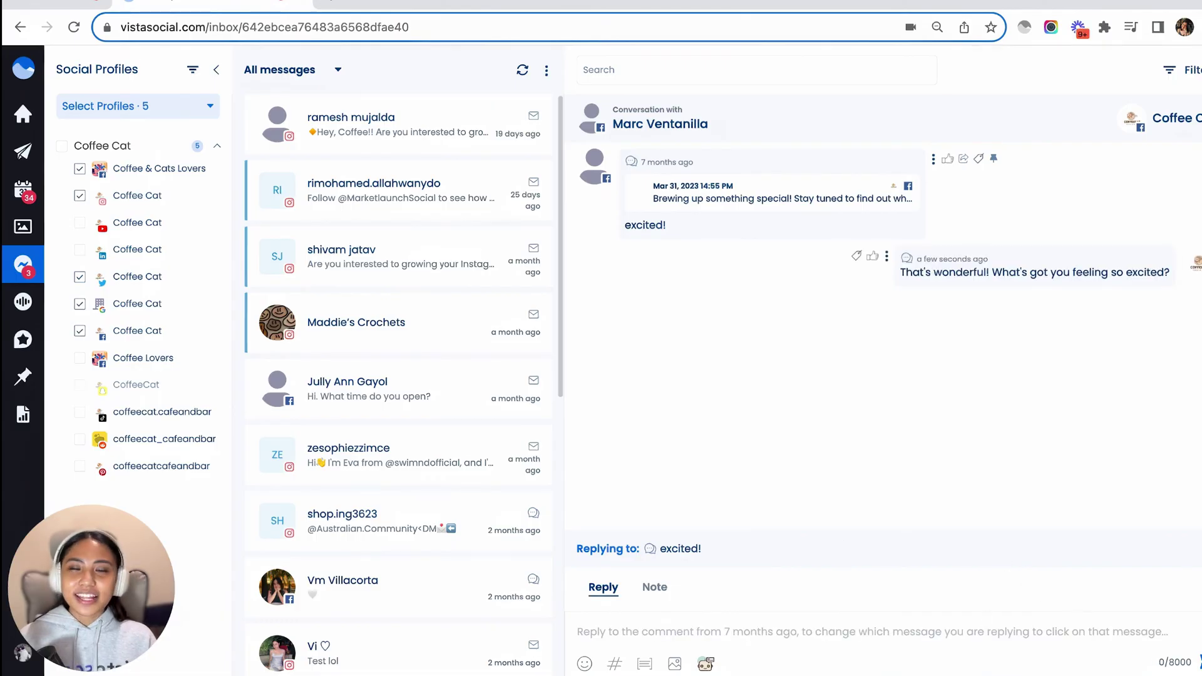